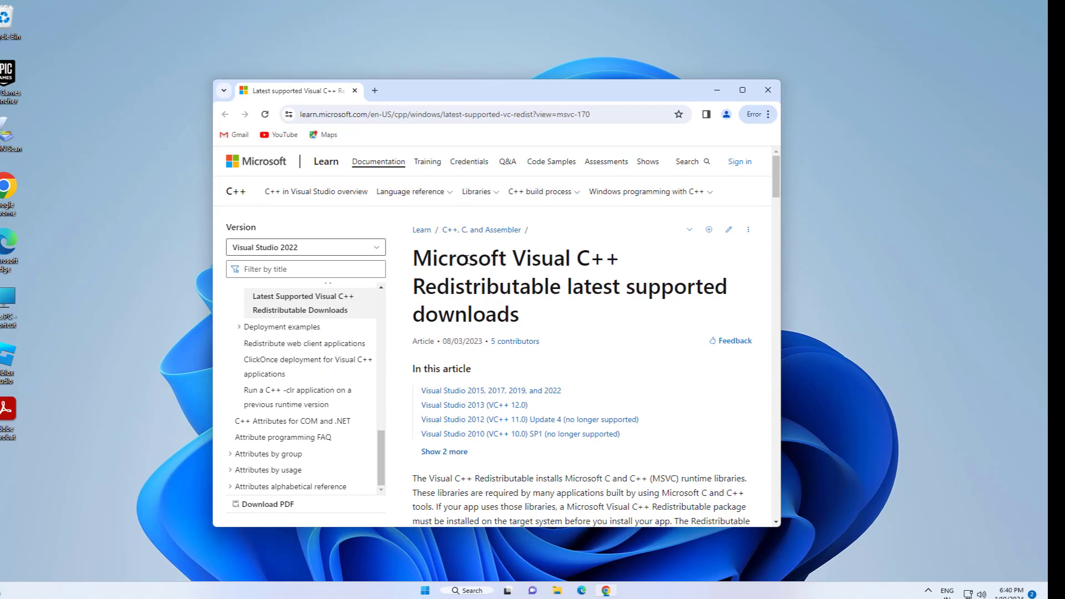
Highlight the view=msvc-170 part of the Microsoft Learn page address.
click(613, 114)
double_click(614, 114)
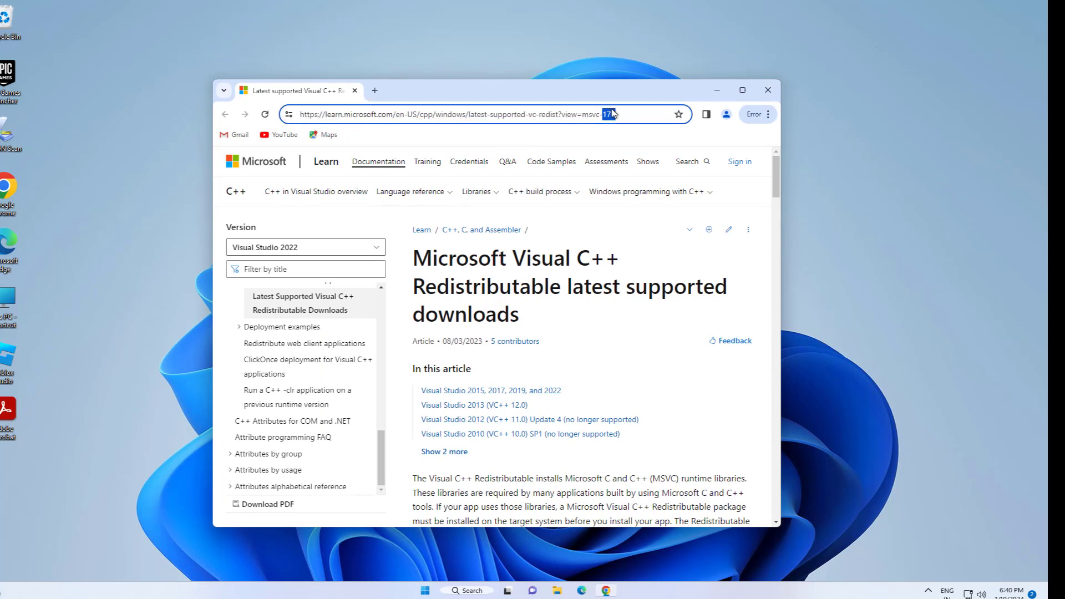
mouse_move(616, 115)
mouse_down()
mouse_move(297, 115)
mouse_move(603, 115)
mouse_up()
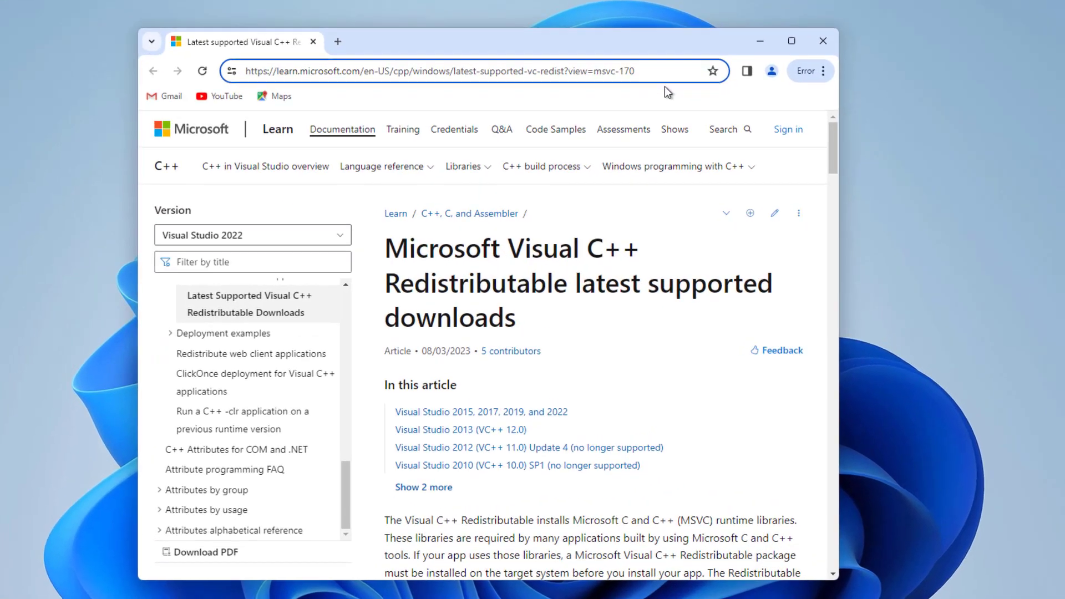
Download the X86 (13.2 MB) and X64 (24.2 MB) vc_redist installers and confirm both finished.
scroll(565, 273, down, 5)
scroll(576, 267, down, 6)
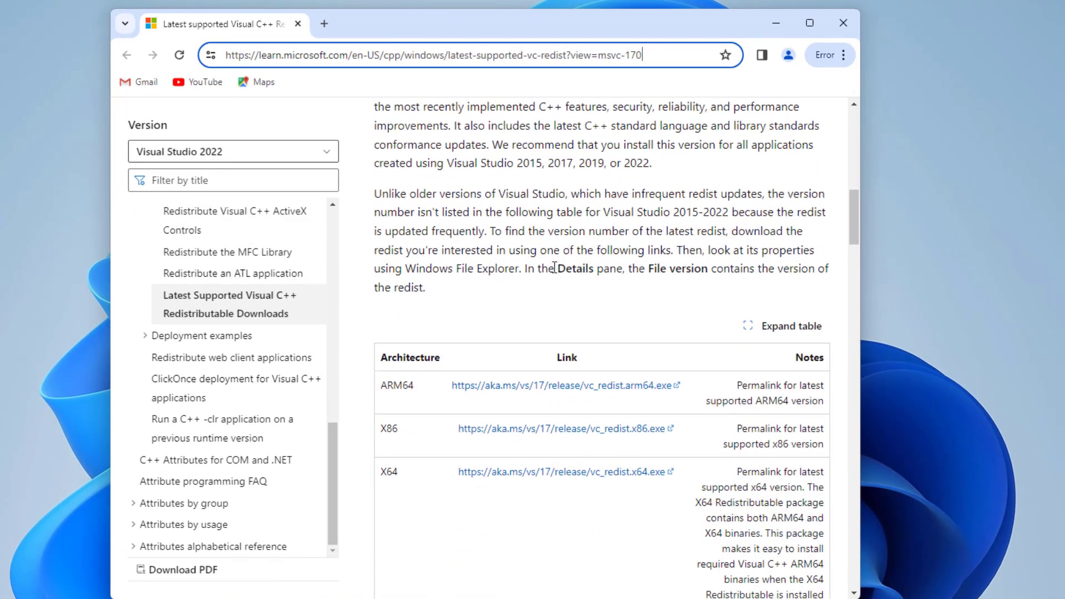
click(507, 365)
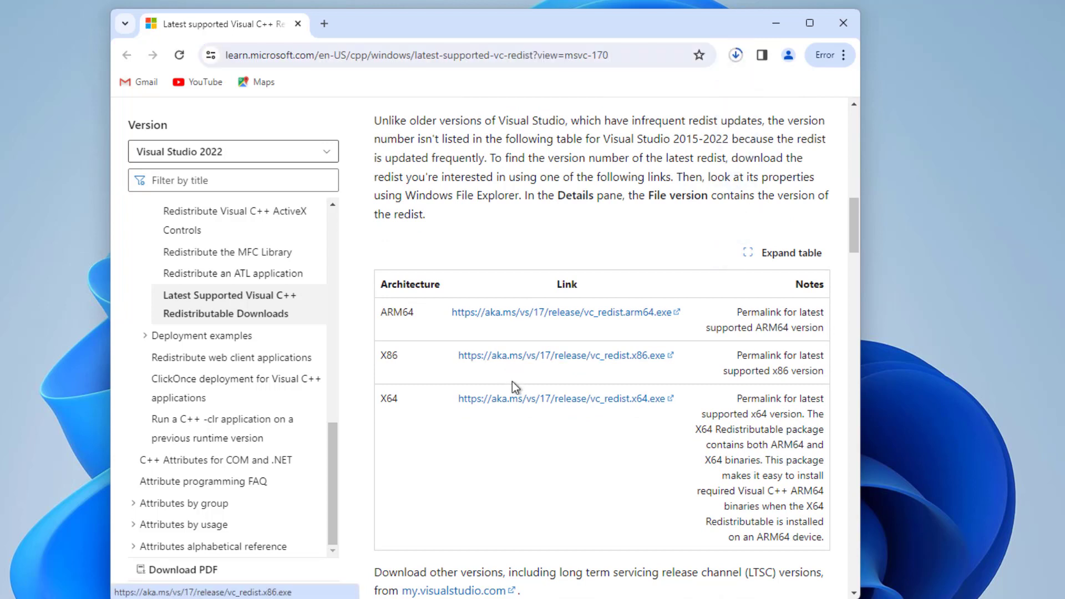
click(509, 403)
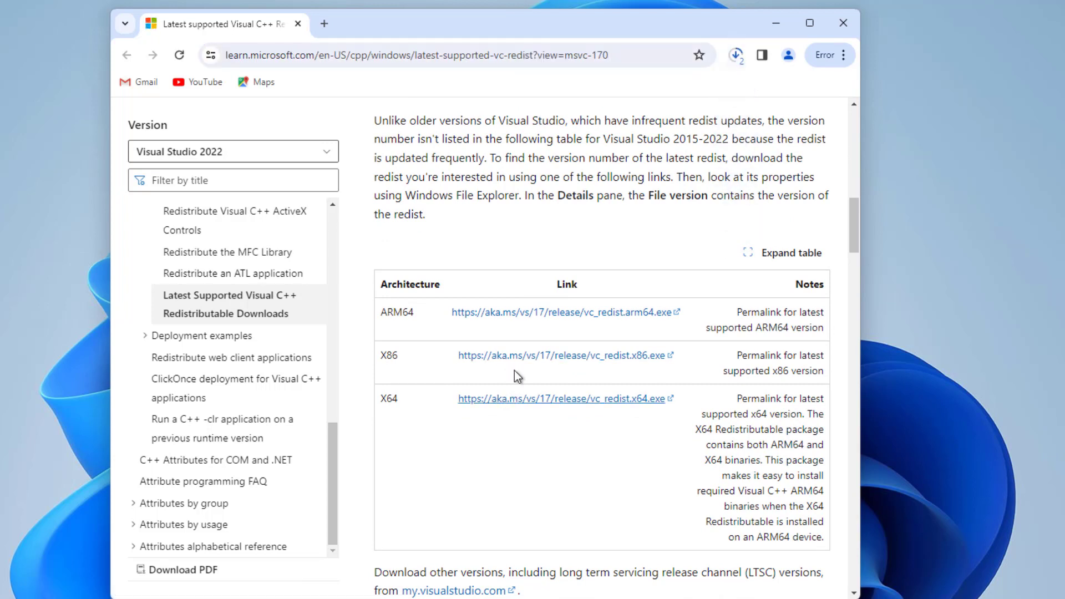
click(737, 55)
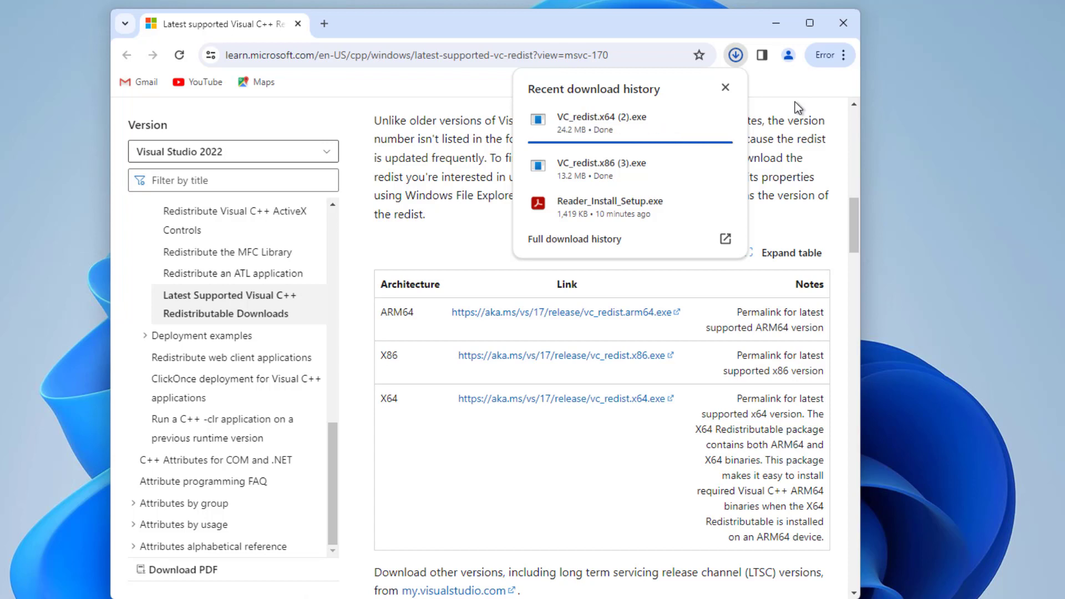
Run VC_redist.x86, accept the license terms and install 14.38.33130, approving the UAC prompt.
click(650, 163)
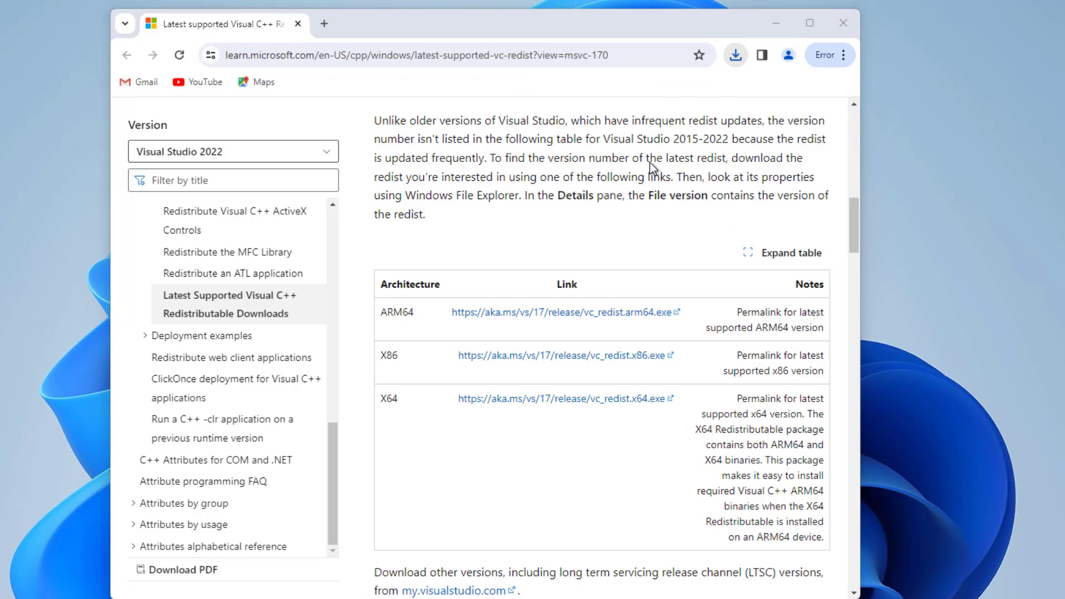
click(770, 31)
scroll(487, 323, down, 5)
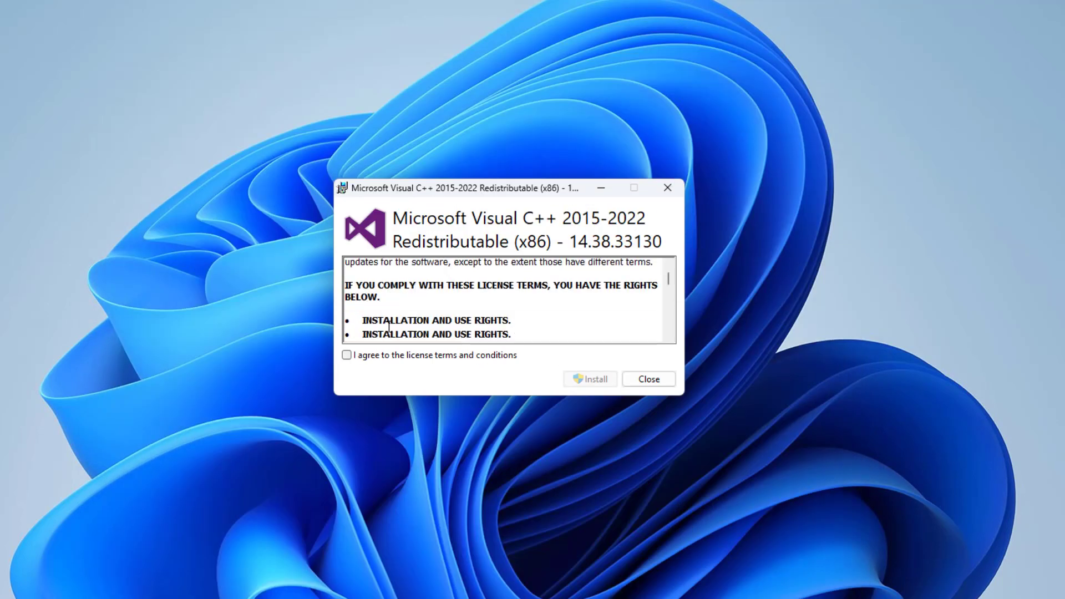
click(346, 356)
click(587, 379)
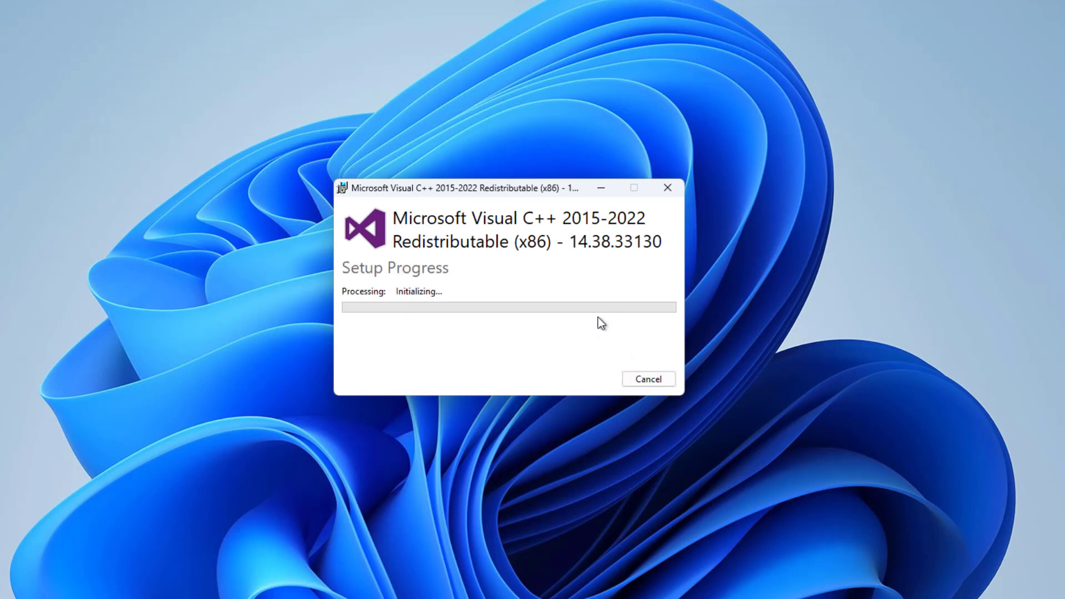
click(487, 402)
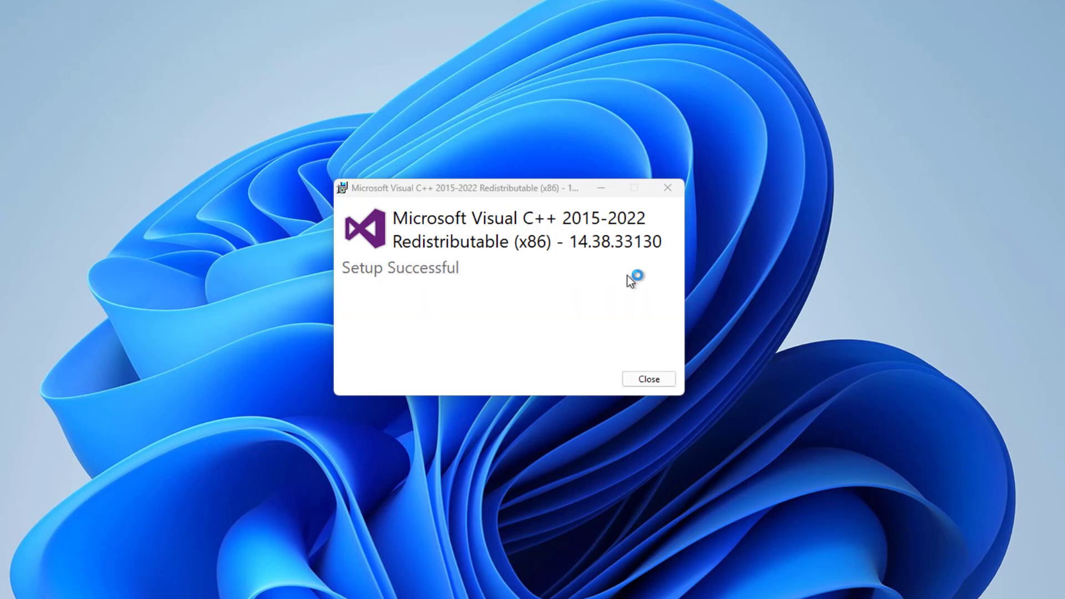
Close the x86 setup, then install VC_redist.x64 with license accepted, choosing Close instead of Restart.
click(645, 379)
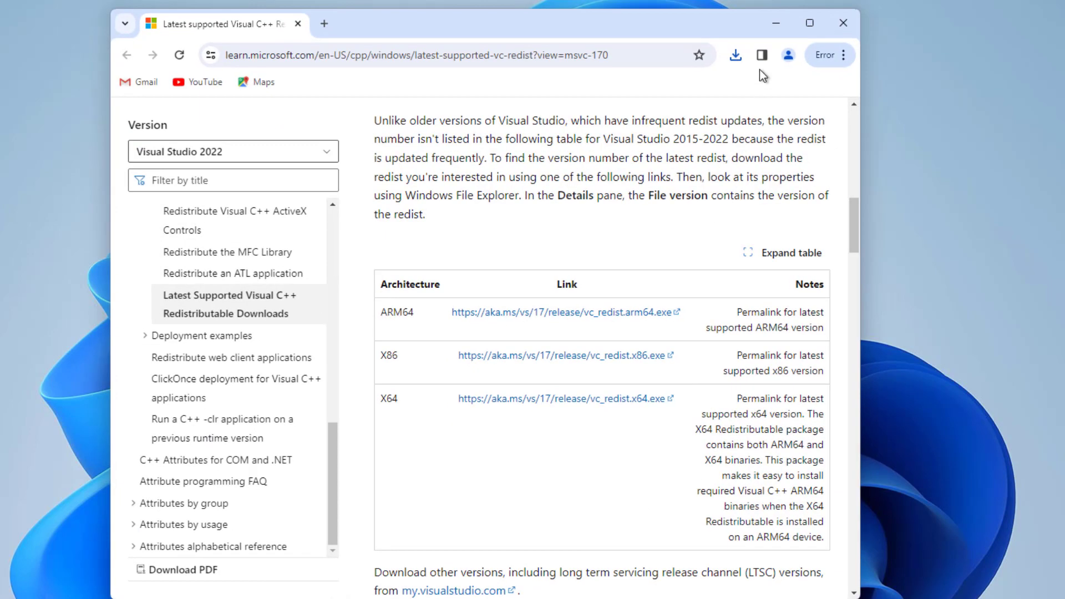
click(736, 56)
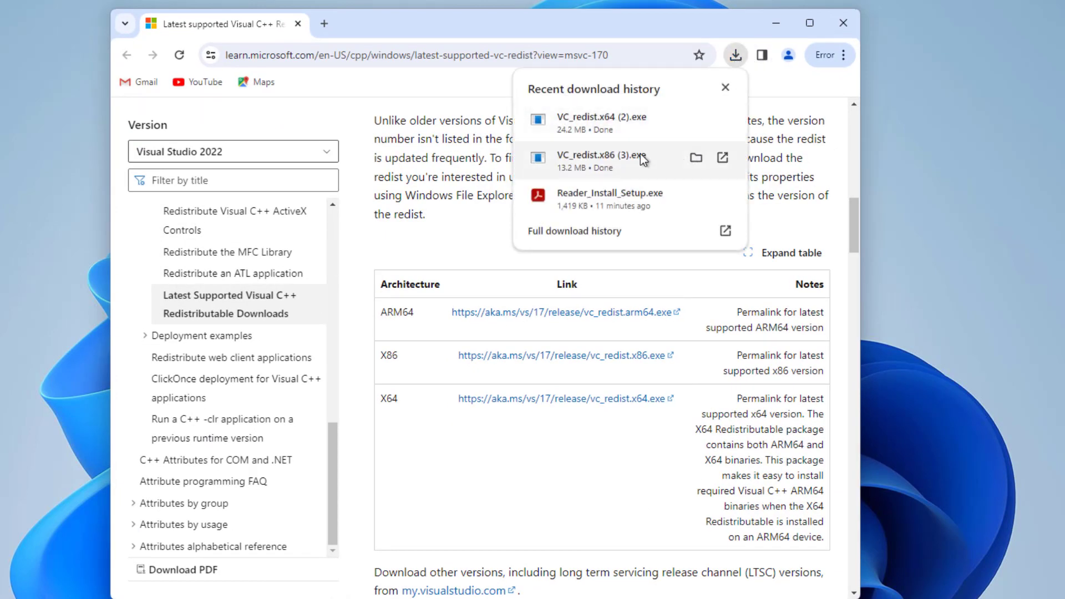
click(717, 108)
click(771, 24)
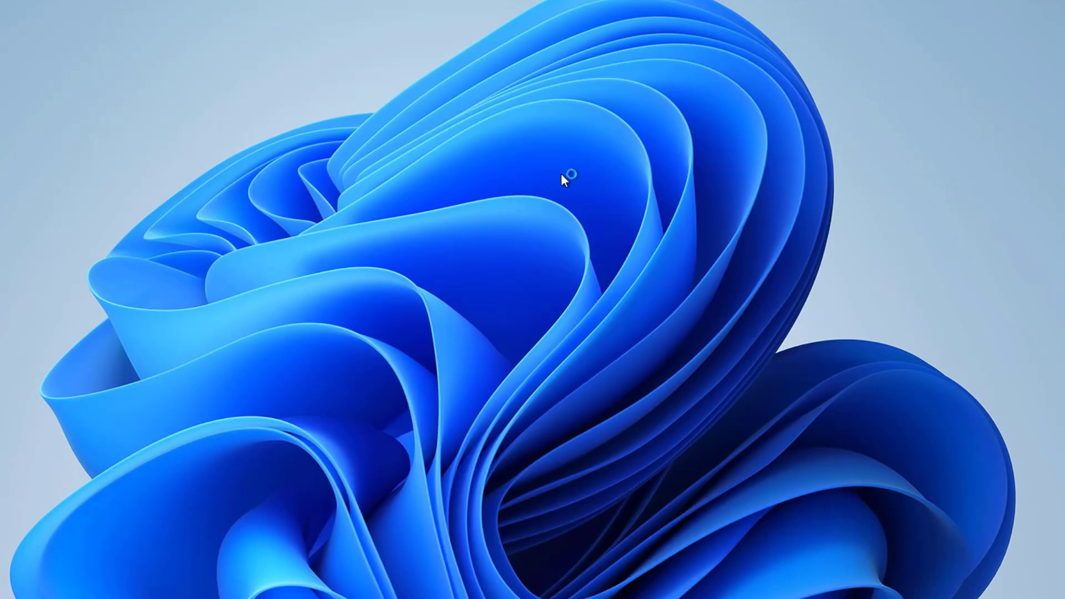
click(347, 355)
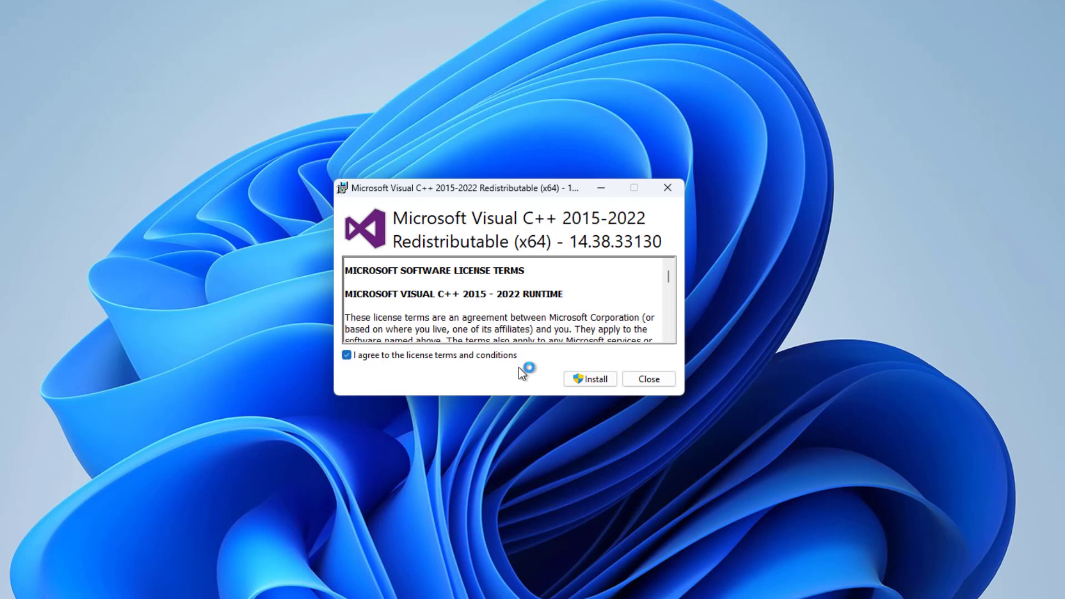
click(591, 379)
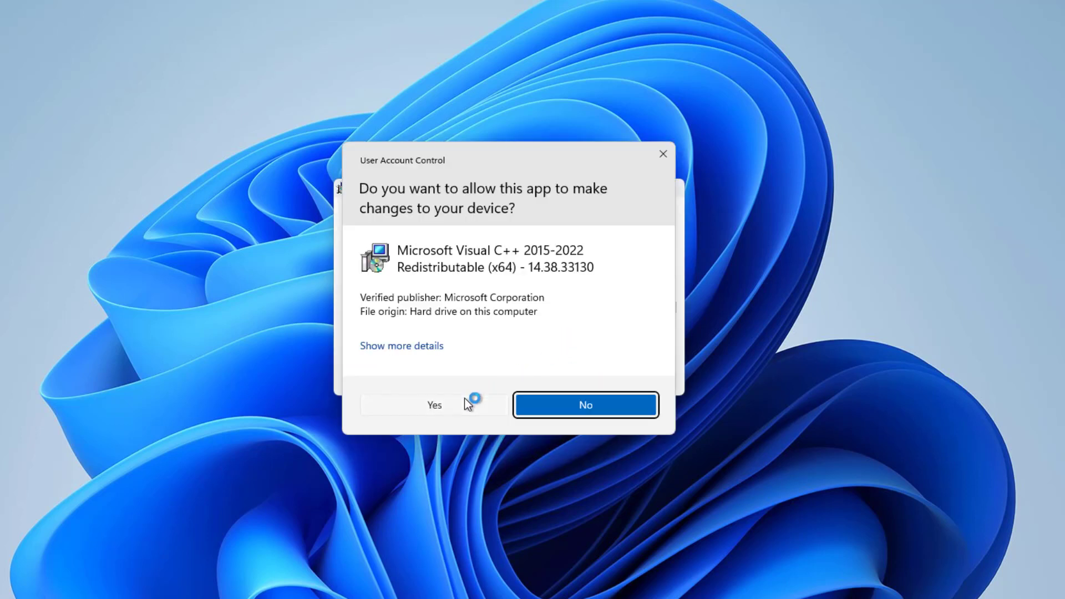
click(466, 401)
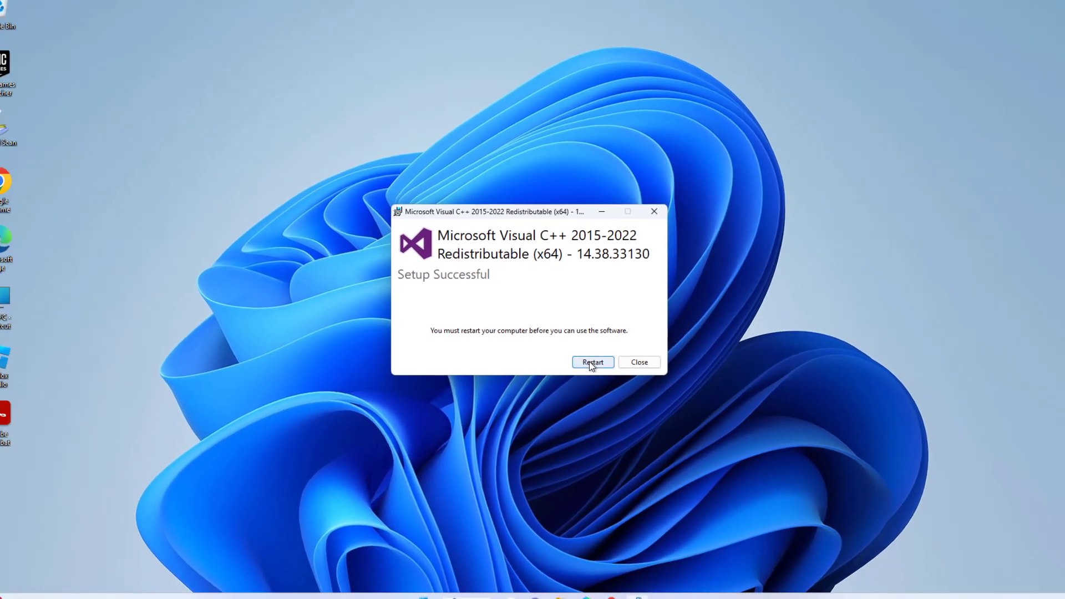
click(649, 379)
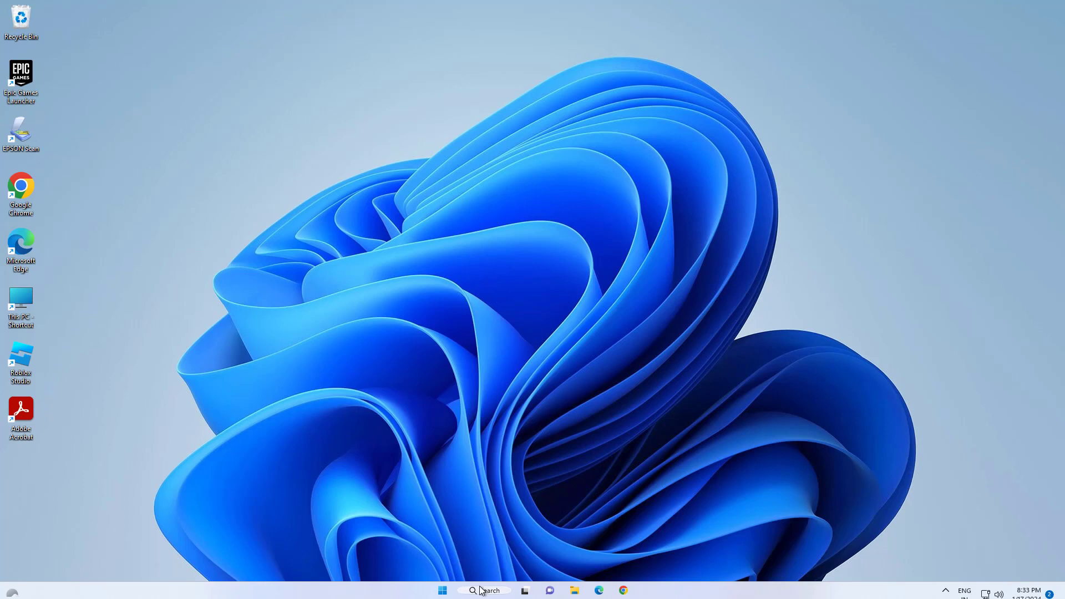
Search 'ado' in Windows Search and choose Uninstall on the Adobe Acrobat result.
click(482, 591)
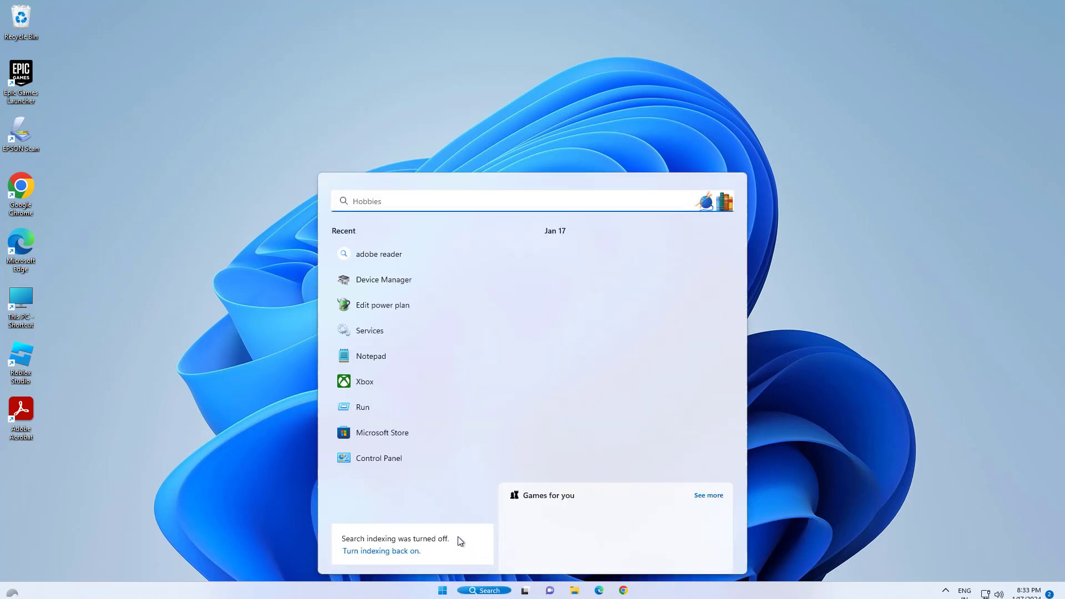
text(ado)
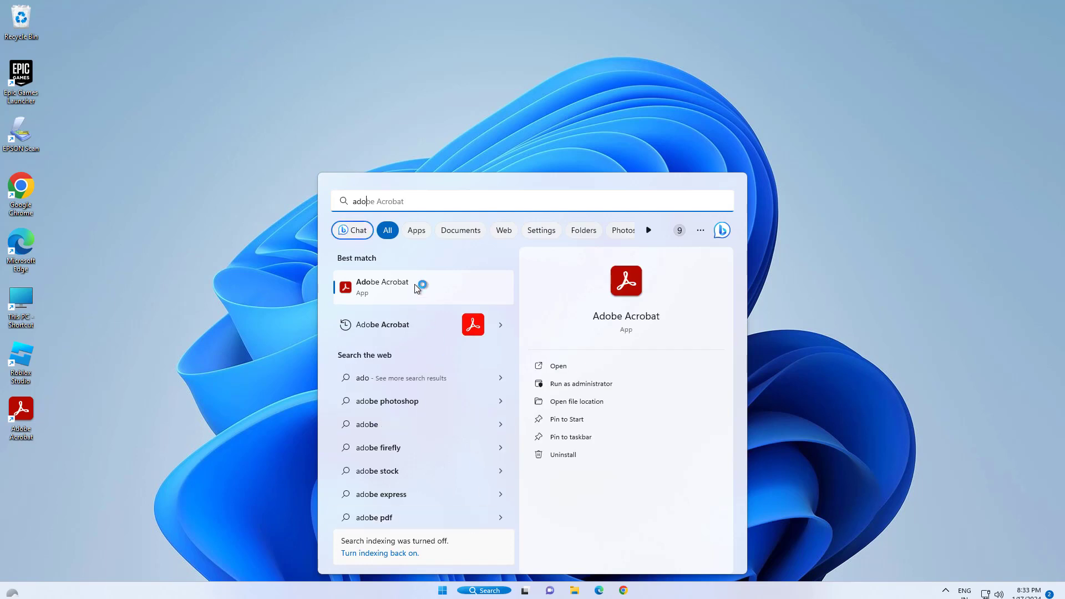
right_click(375, 281)
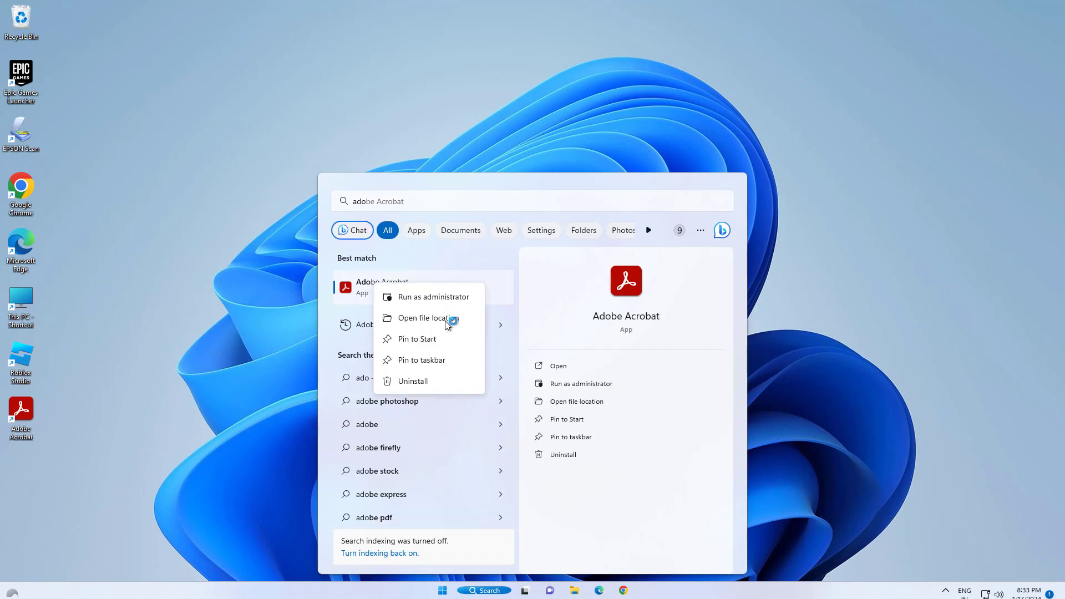
click(435, 382)
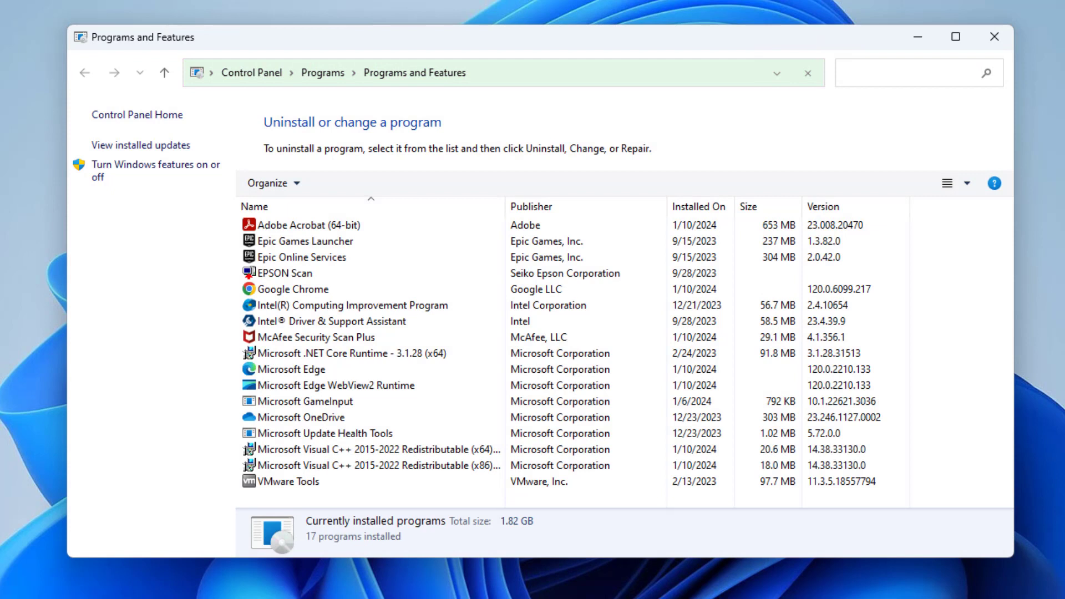
Uninstall Adobe Acrobat (64-bit), suppressing future confirmations, then close the Adobe page and program list.
click(339, 225)
right_click(340, 226)
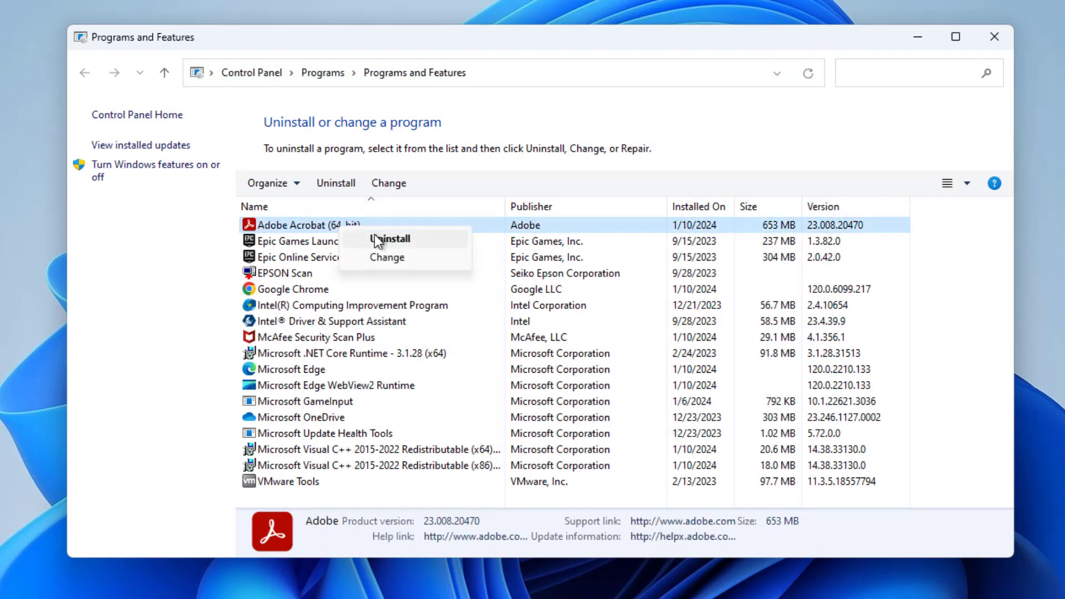
click(388, 236)
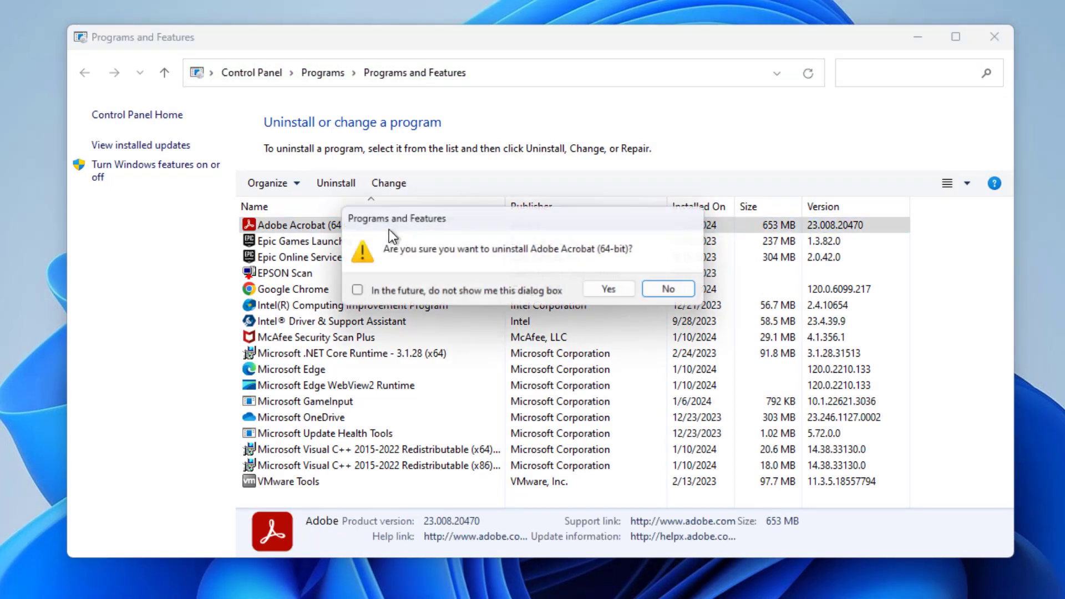
click(353, 293)
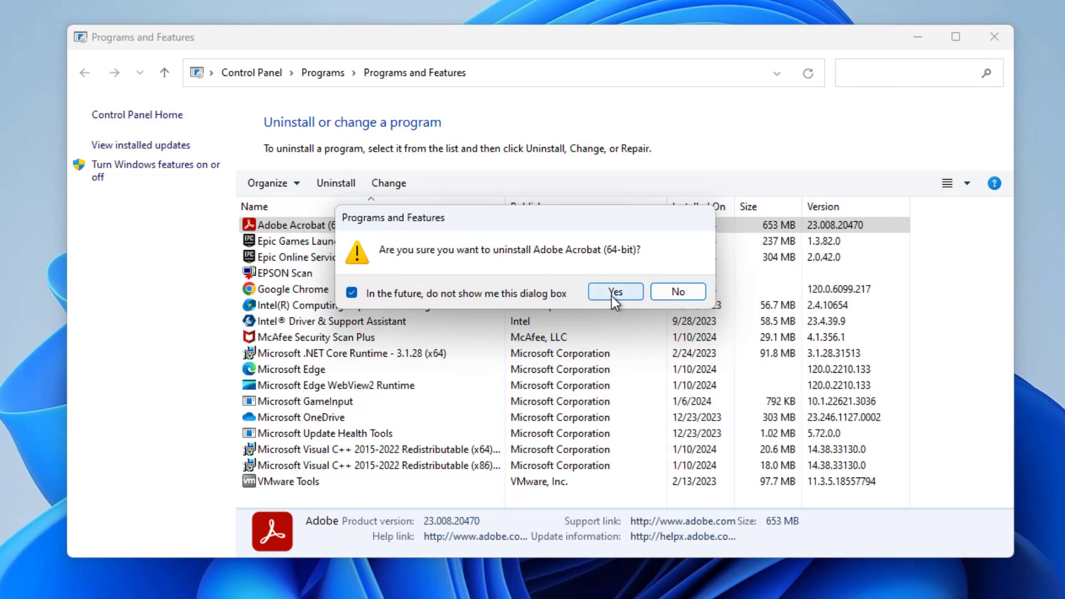
click(609, 291)
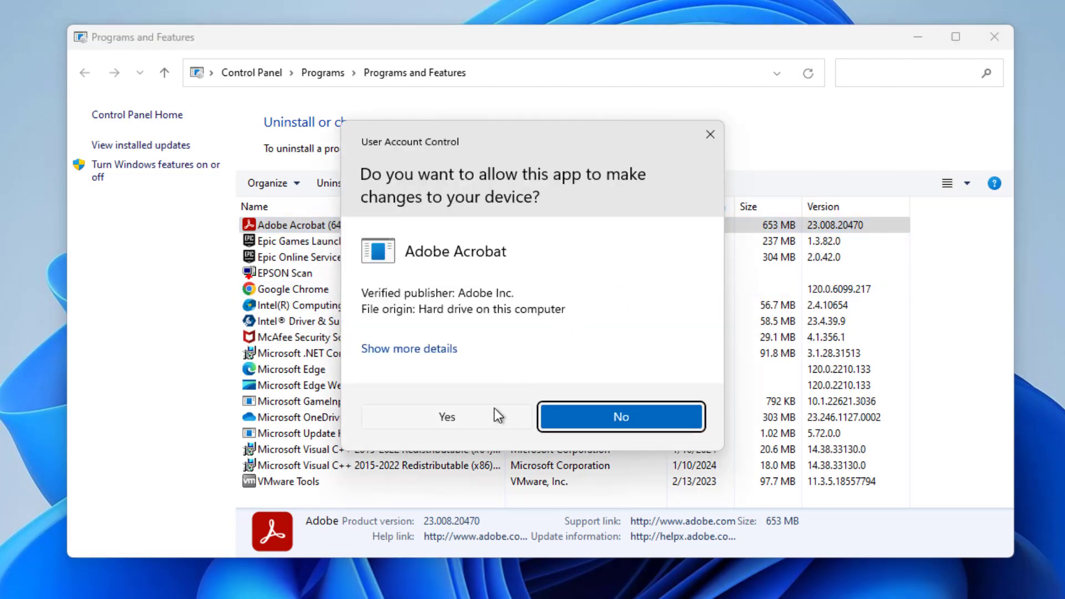
click(498, 415)
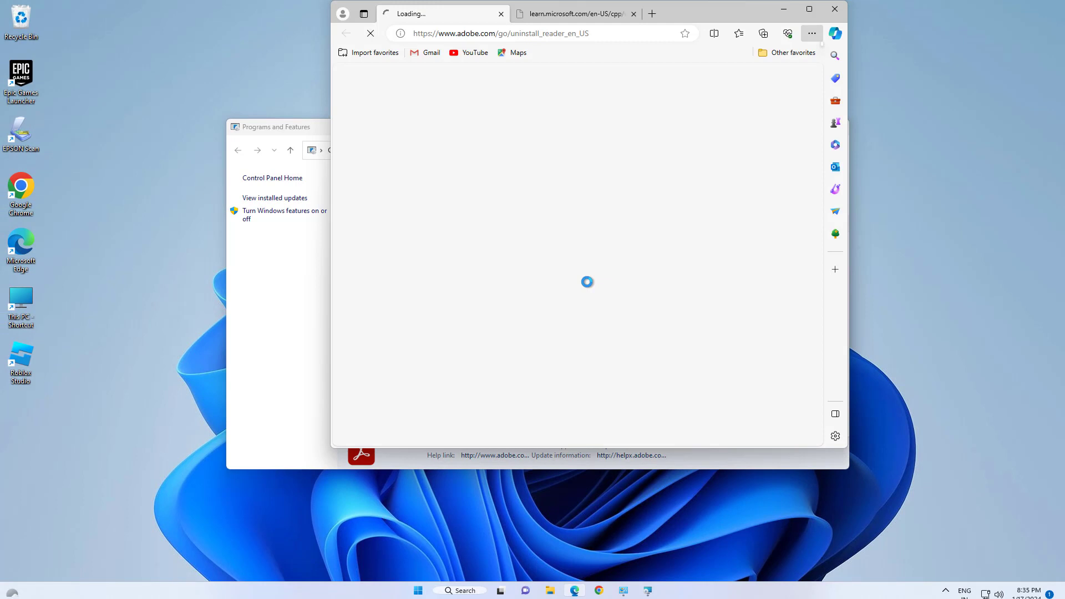
click(843, 8)
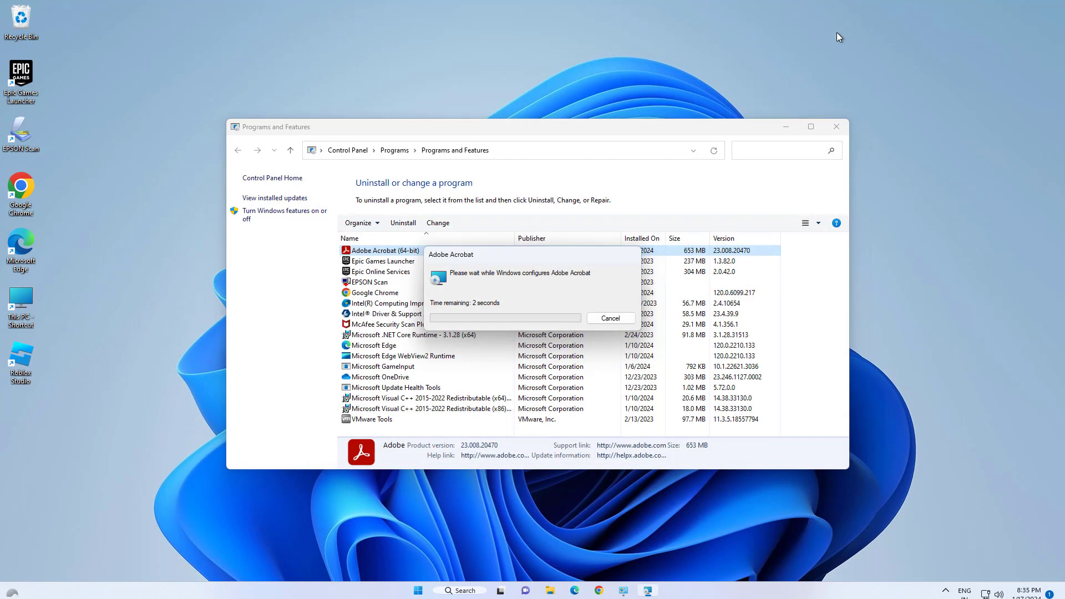
click(843, 131)
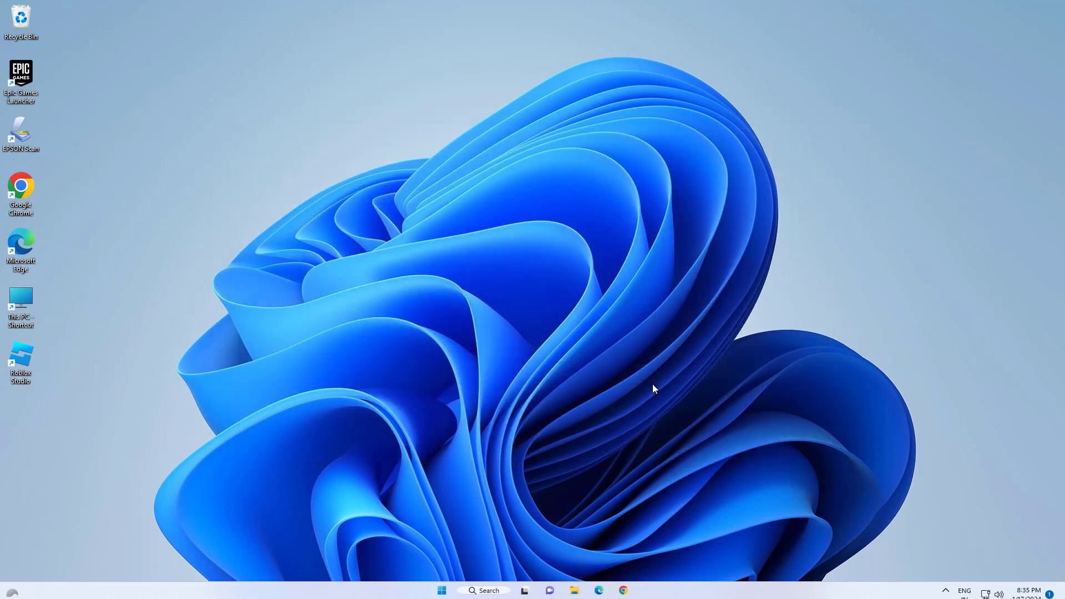
Browse to Local Disk (C:) > Program Files and delete the Adobe folder.
click(575, 590)
click(274, 408)
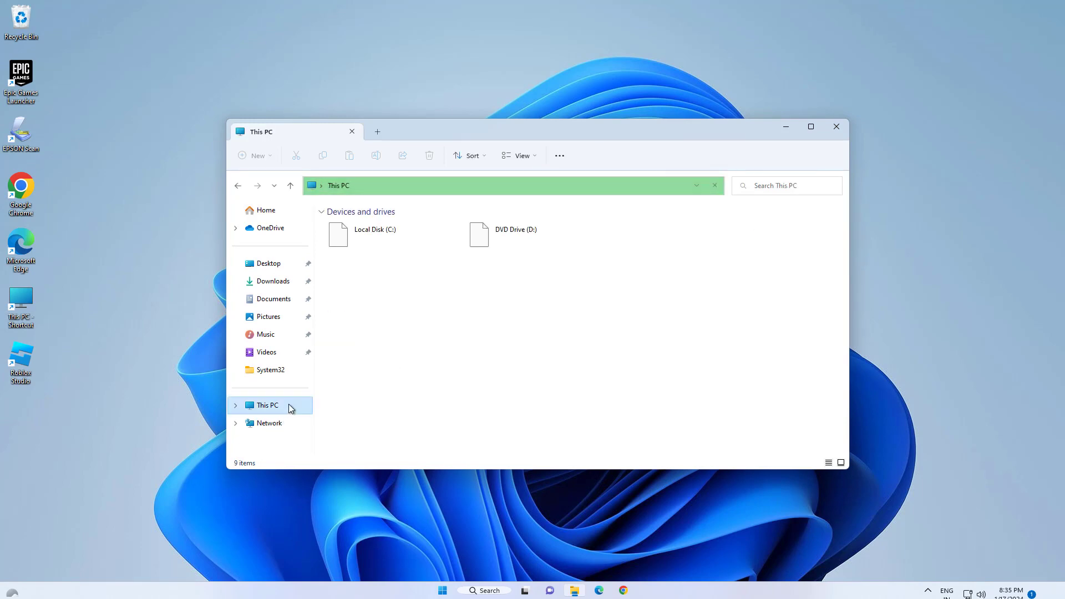
double_click(381, 226)
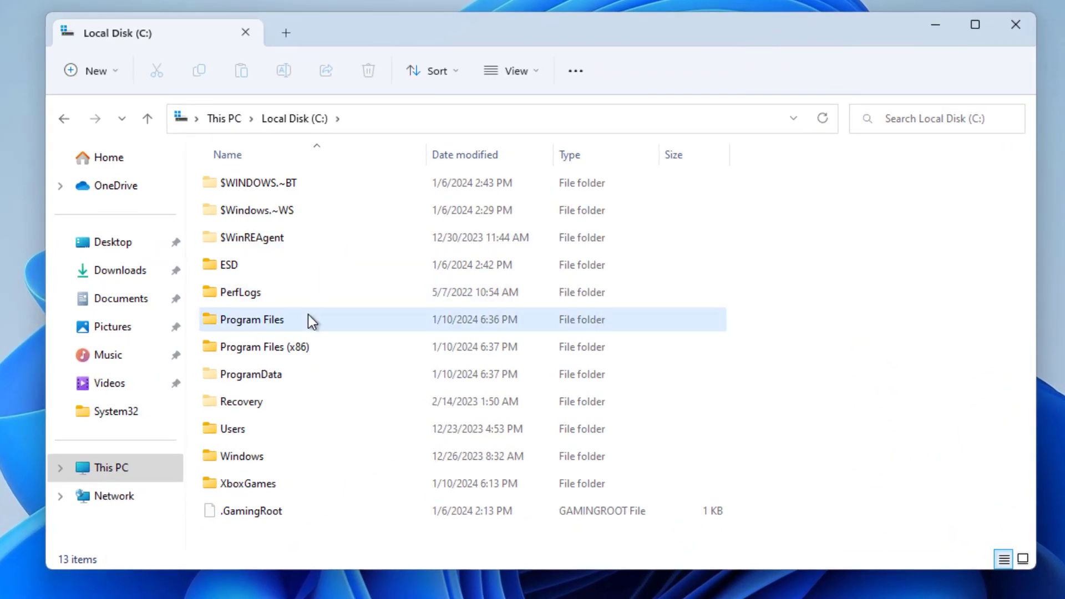
double_click(386, 311)
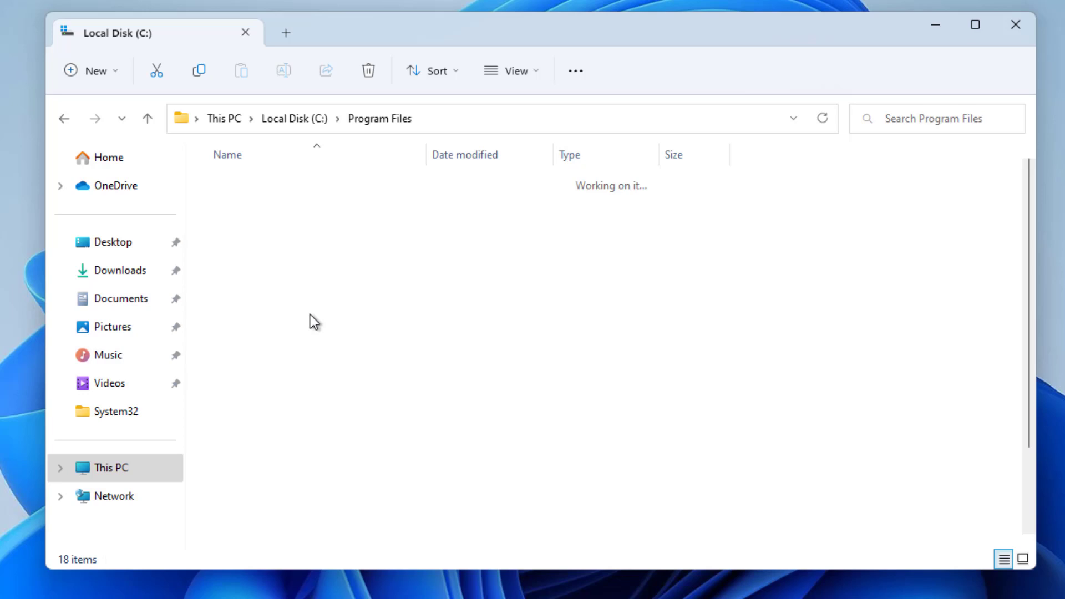
click(286, 185)
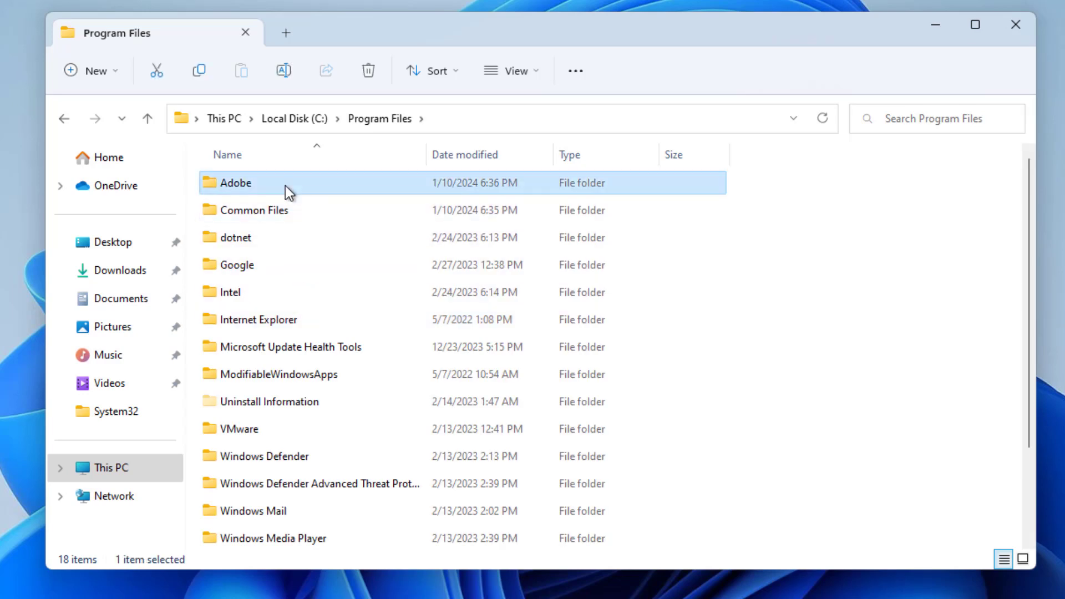
right_click(285, 185)
click(411, 211)
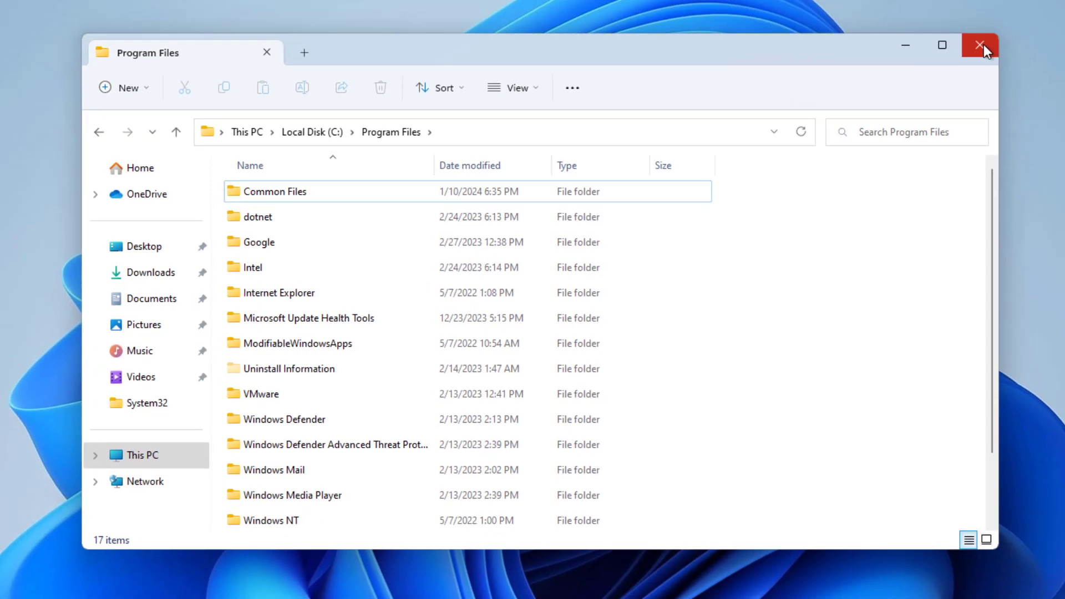
Close File Explorer and open the Start menu's power options.
click(980, 45)
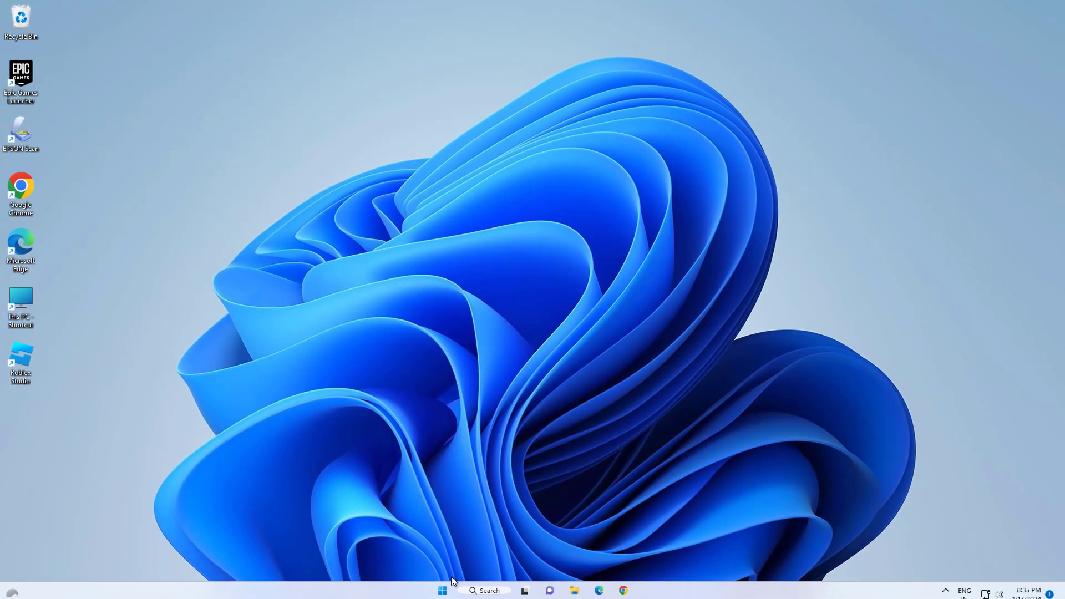
click(442, 591)
click(672, 556)
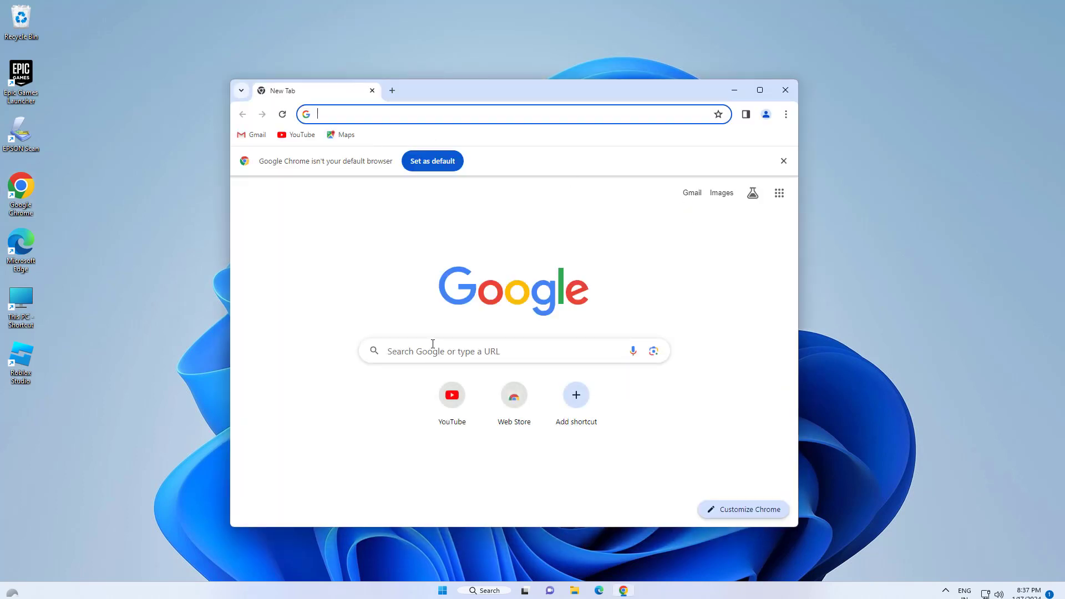
Search for an Adobe PC download and get Reader_Install_Setup (1).exe (1,419 KB) from get.adobe.com.
click(432, 345)
click(428, 372)
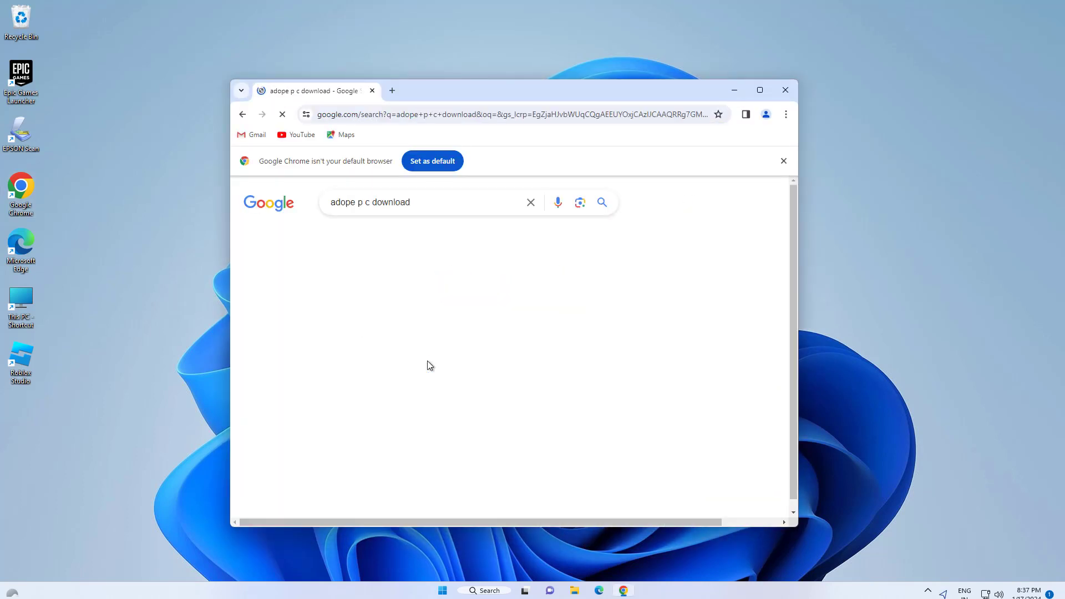
scroll(441, 372, down, 5)
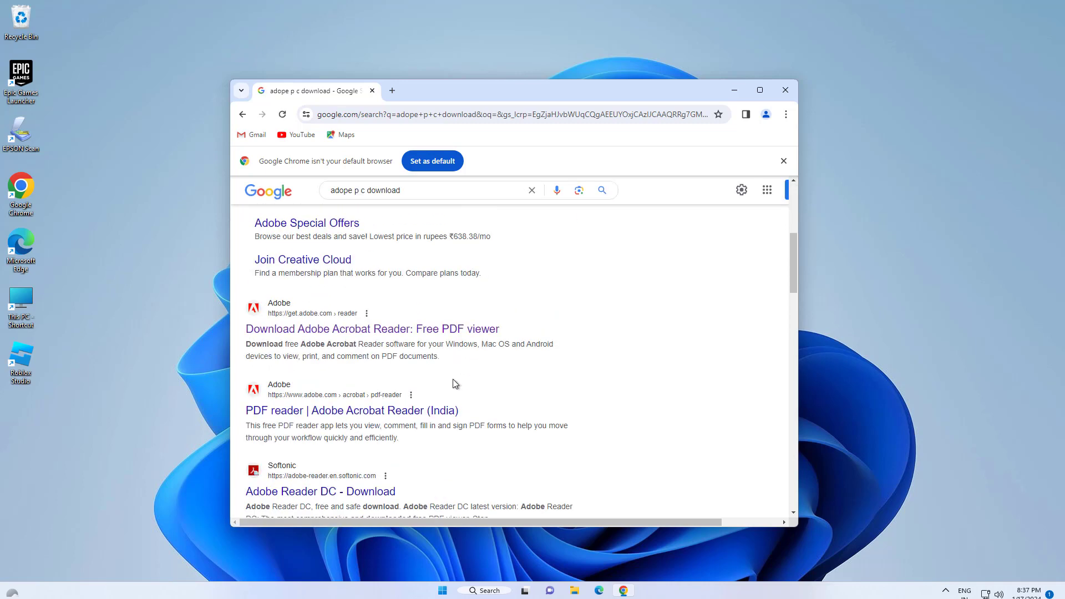
click(351, 332)
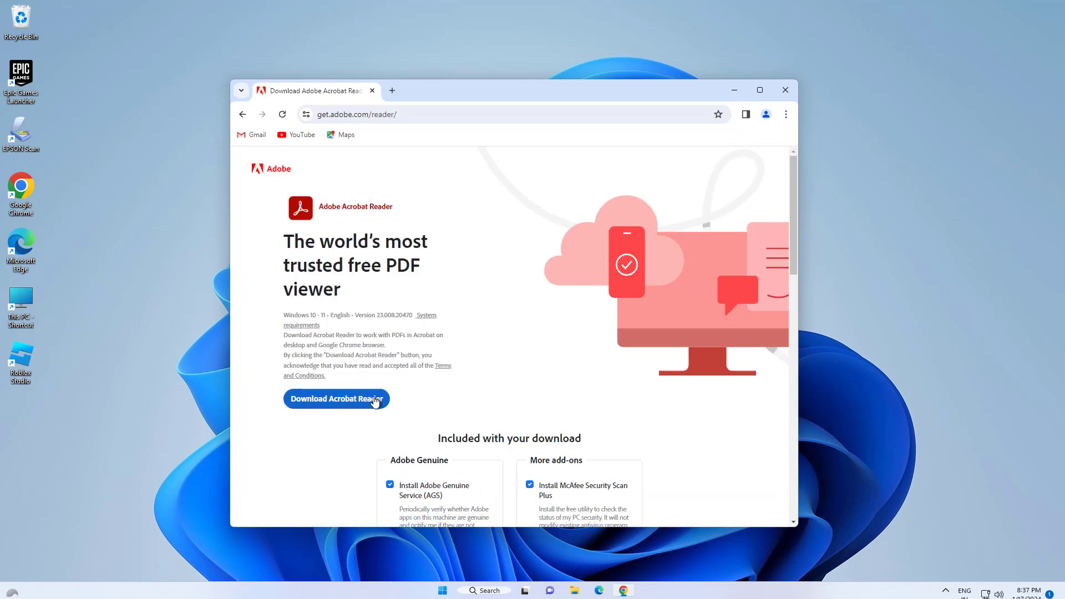
click(375, 402)
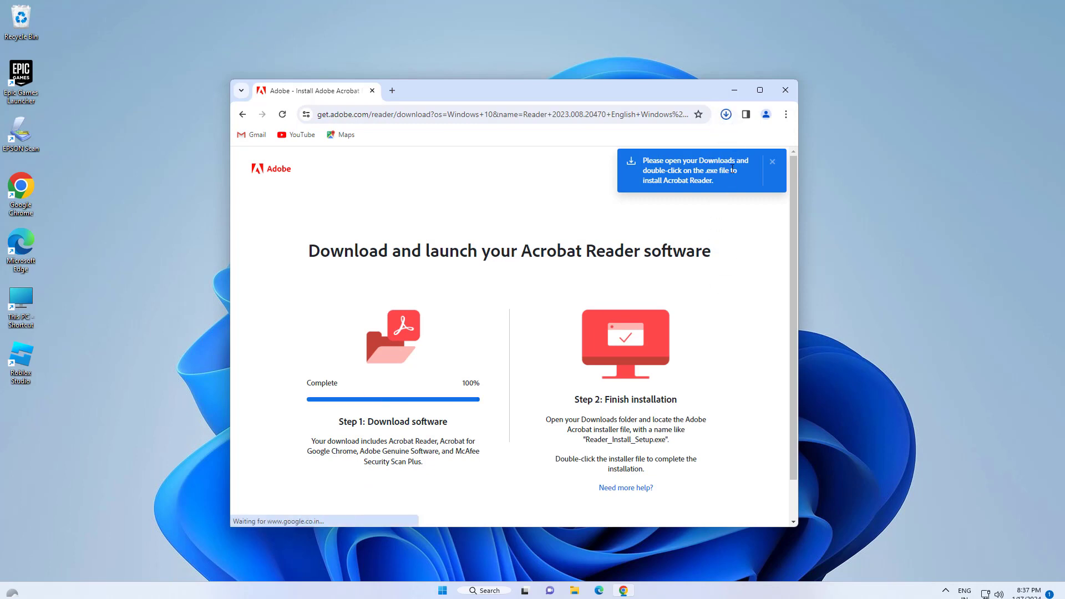
click(726, 114)
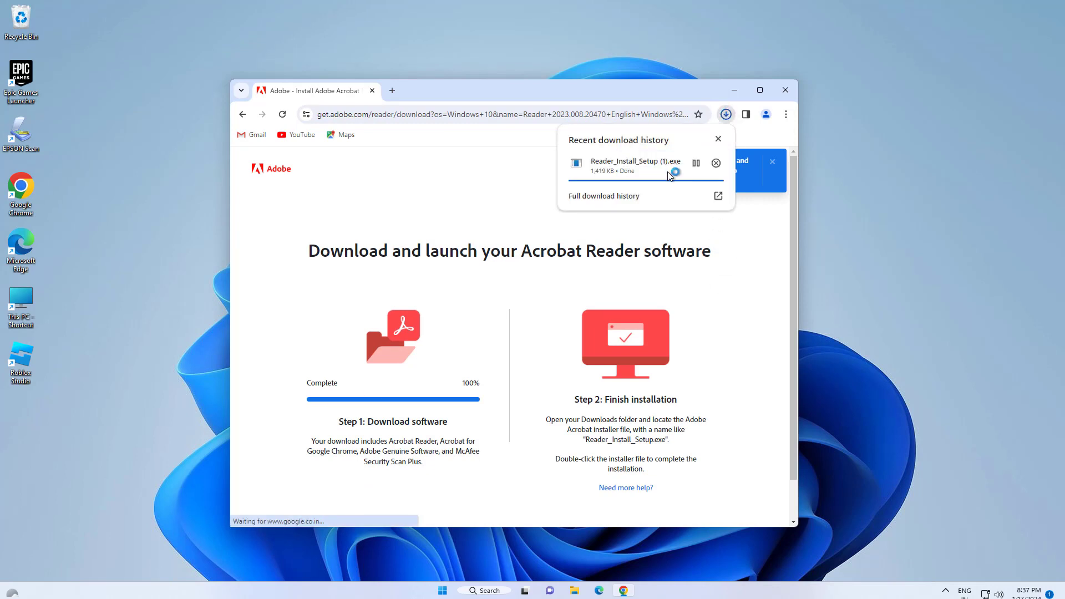